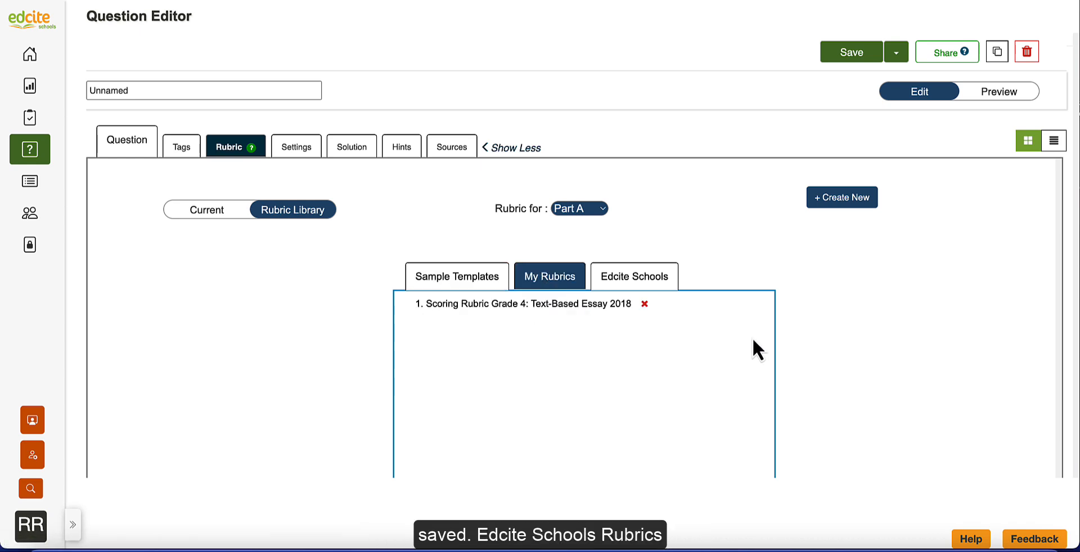
- Look through the Edcite Schools rubrics and the sample templates in the rubric library, and create a new blank rubric
{"action": "left_click", "coordinate": [636, 287]}
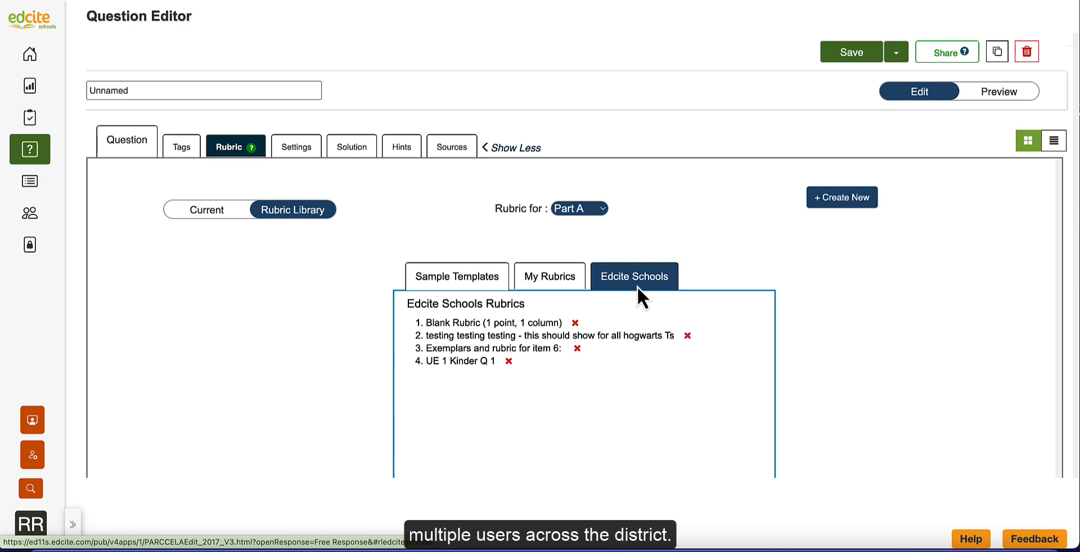
{"action": "left_click", "coordinate": [420, 275]}
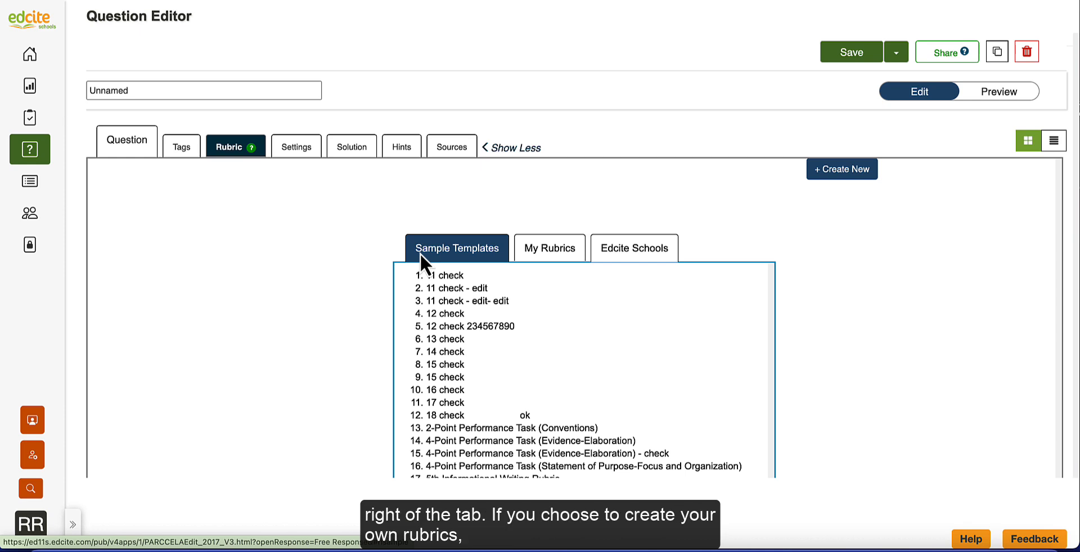
{"action": "left_click", "coordinate": [843, 170]}
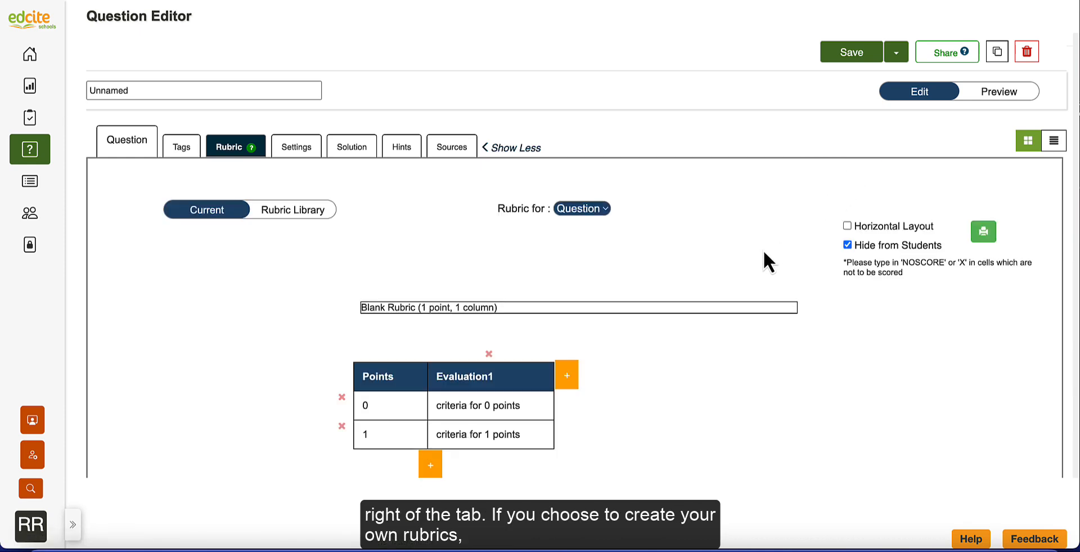
- Name the evaluation column Organization, with "Does not meet criteria" for 0 points and "Writer..." for 1 point
{"action": "double_click", "coordinate": [454, 378]}
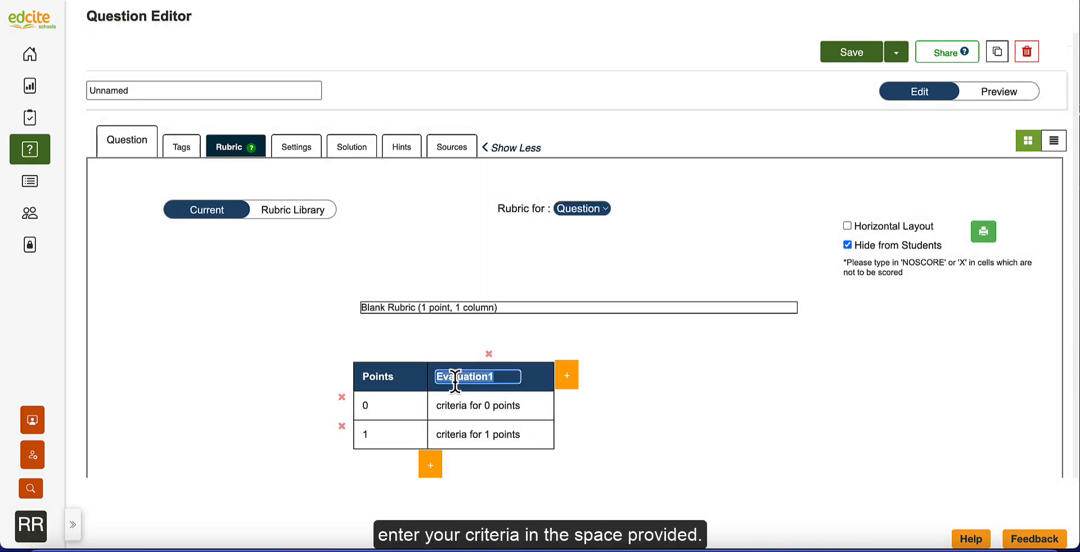
{"action": "type", "text": "Organization"}
{"action": "left_click", "coordinate": [490, 407]}
{"action": "triple_click", "coordinate": [490, 406]}
{"action": "type", "text": "Does not meet "}
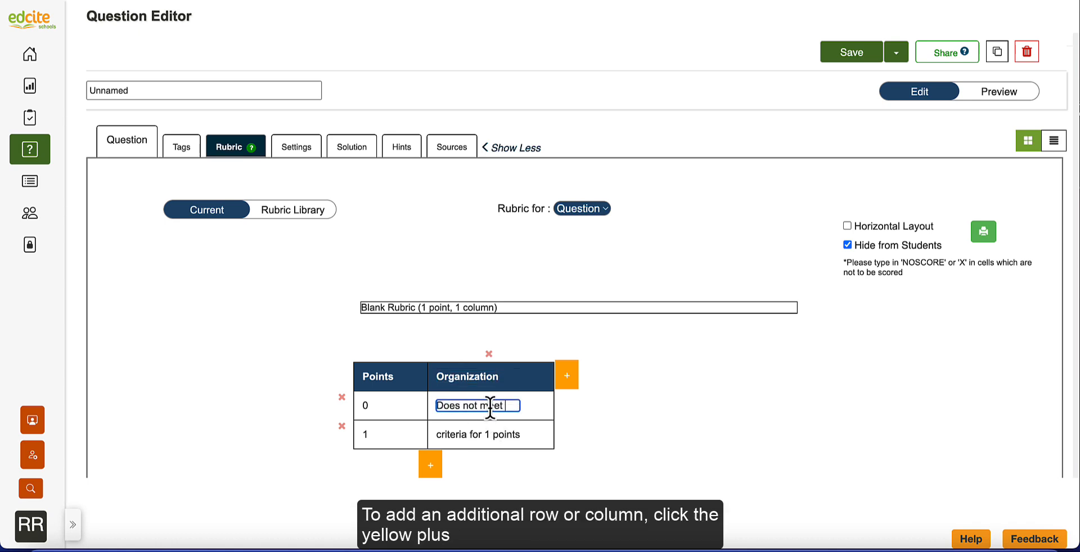
{"action": "type", "text": "criteria"}
{"action": "triple_click", "coordinate": [490, 433]}
{"action": "type", "text": "Writer..."}
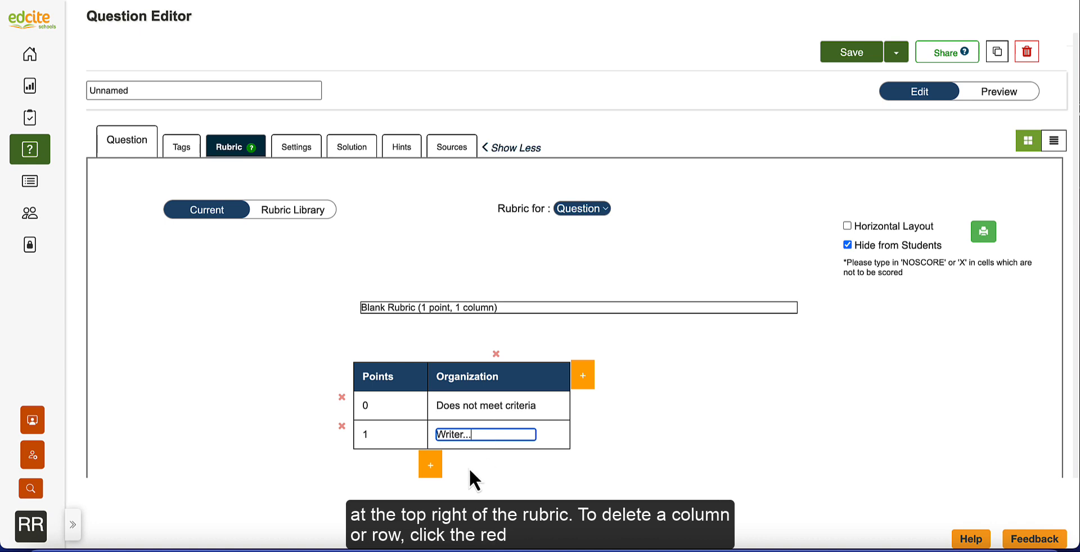
- Add one points row and two evaluation columns to the rubric, and delete the last of the added columns
{"action": "left_click", "coordinate": [430, 465]}
{"action": "left_click", "coordinate": [583, 376]}
{"action": "left_click", "coordinate": [709, 376]}
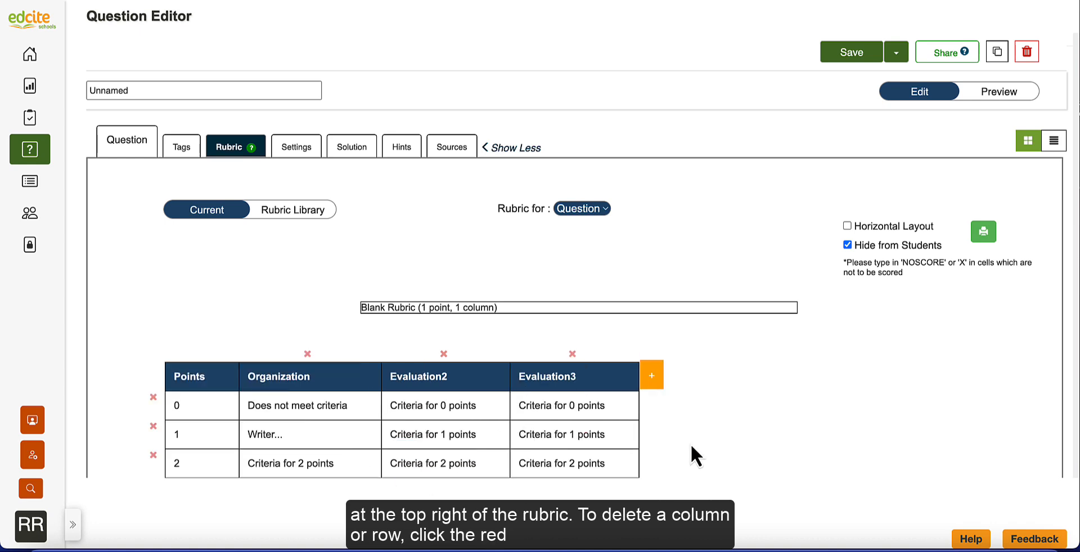
{"action": "left_click", "coordinate": [573, 355]}
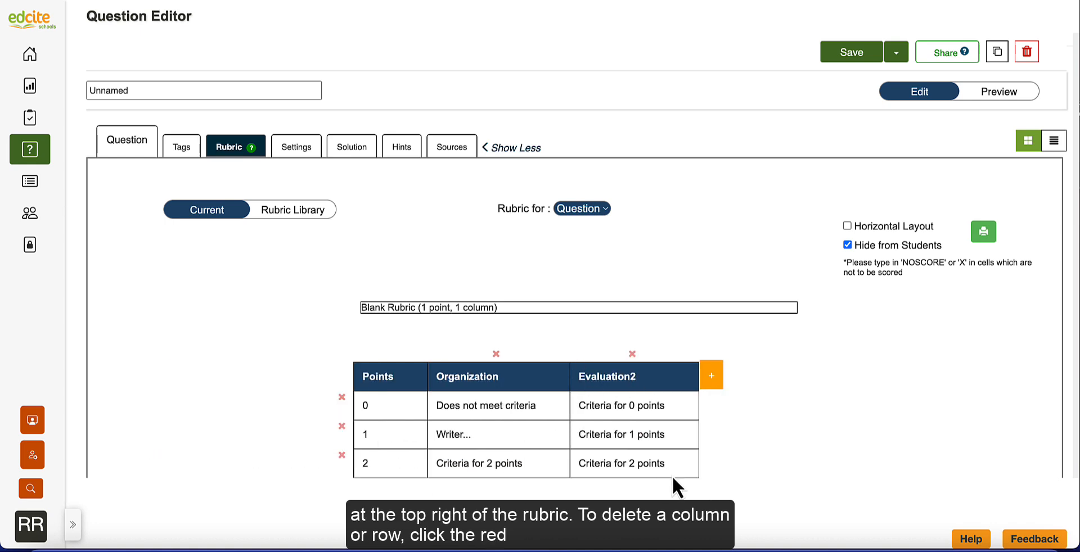
- Try the horizontal layout for the rubric and switch back to the vertical layout
{"action": "left_click", "coordinate": [847, 226]}
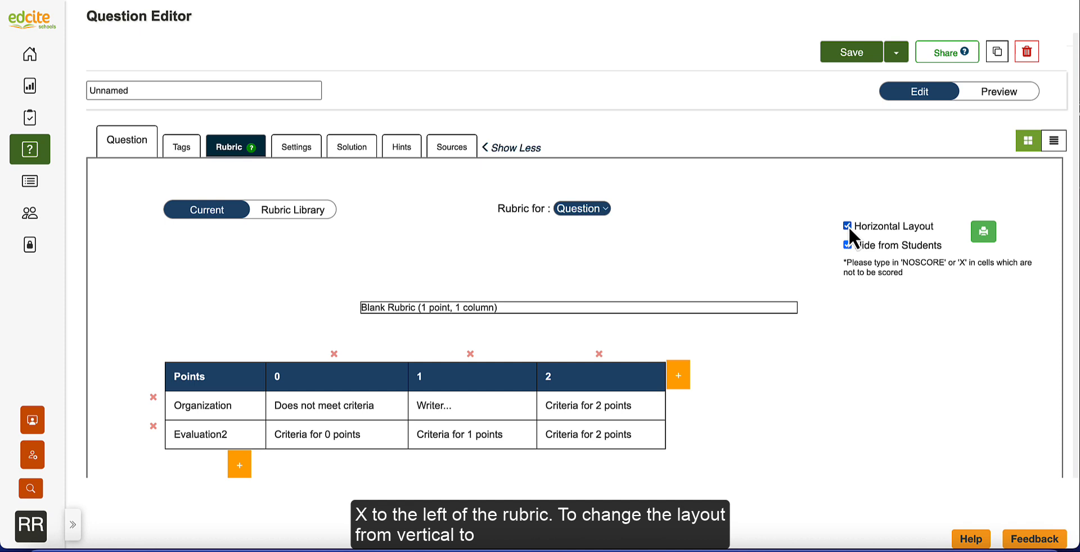
{"action": "left_click", "coordinate": [847, 226]}
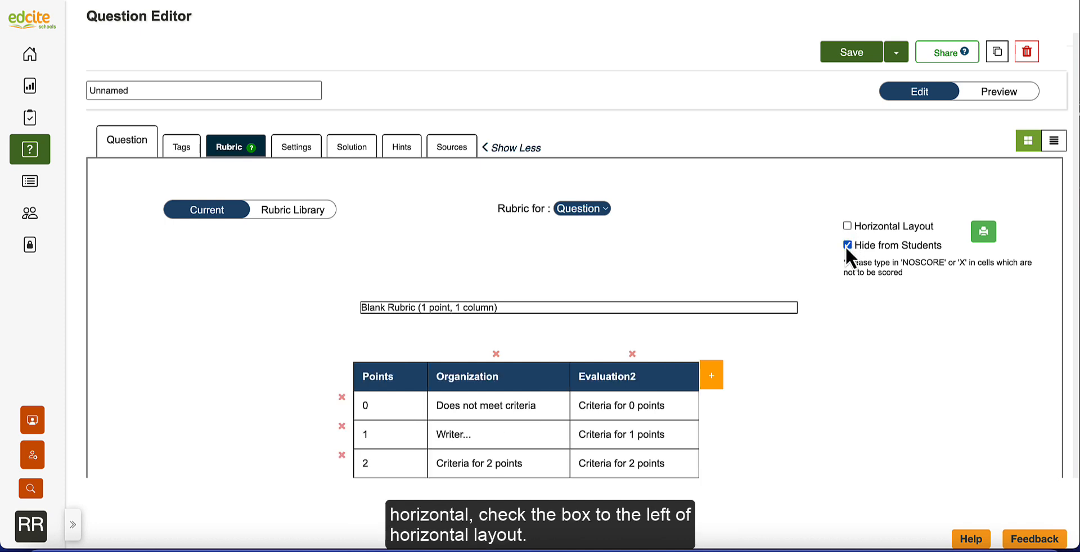
- Title the rubric "Name Rubric Here" and attach it to Part A
{"action": "left_click", "coordinate": [590, 304]}
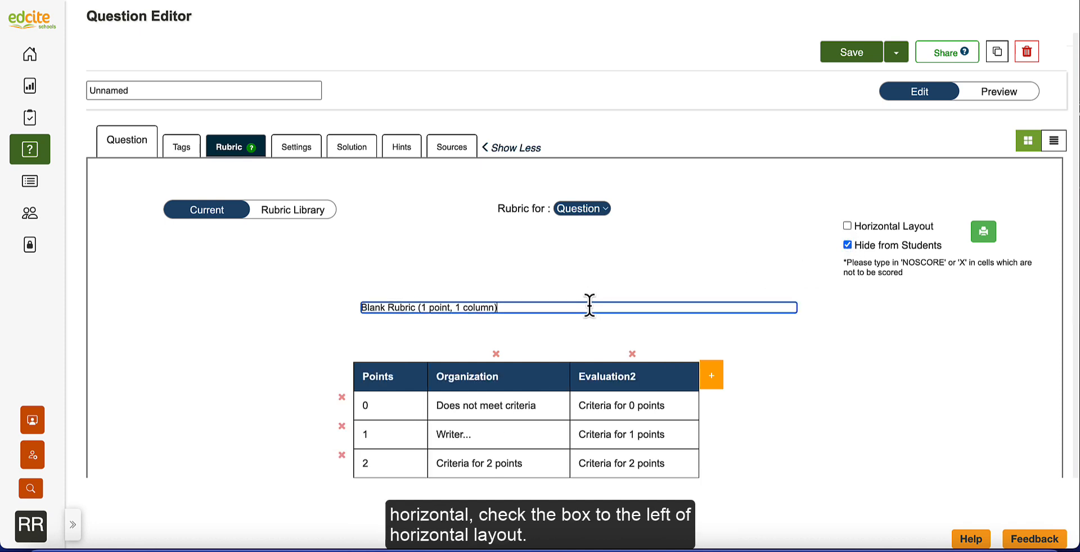
{"action": "key", "text": "ctrl+a"}
{"action": "key", "text": "BackSpace"}
{"action": "type", "text": "Name Rubric Here"}
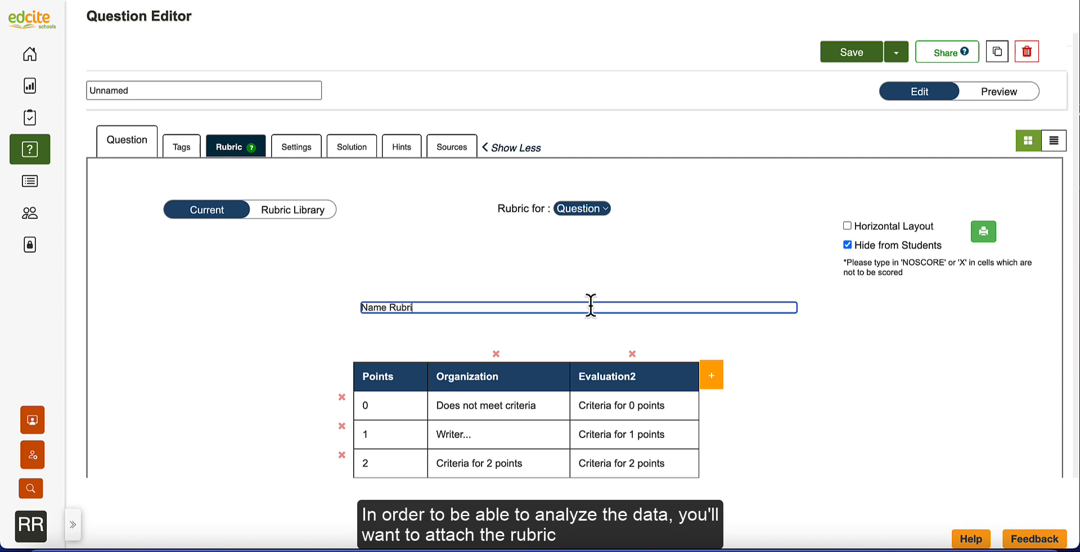
{"action": "left_click", "coordinate": [712, 226]}
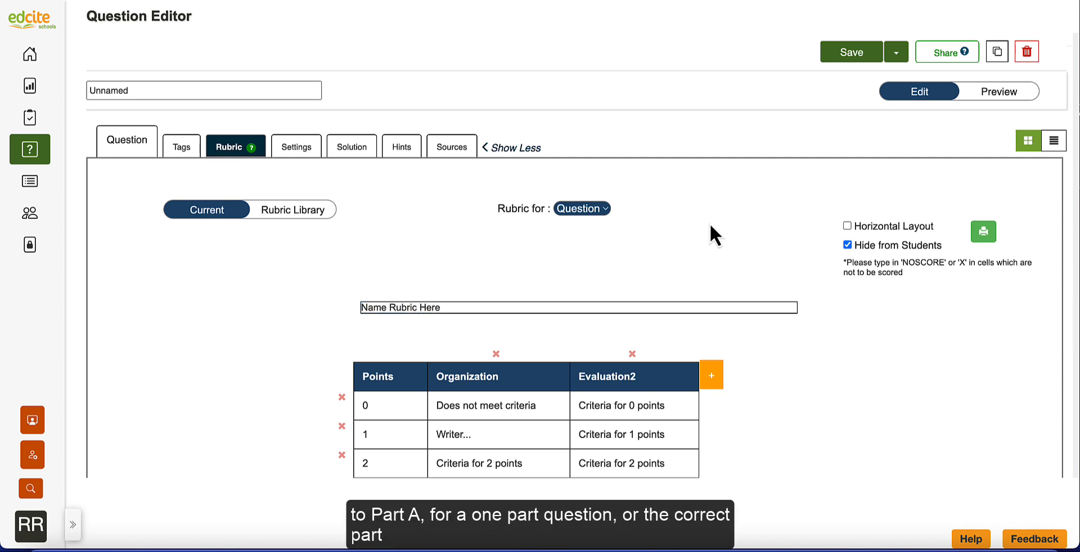
{"action": "left_click", "coordinate": [596, 211]}
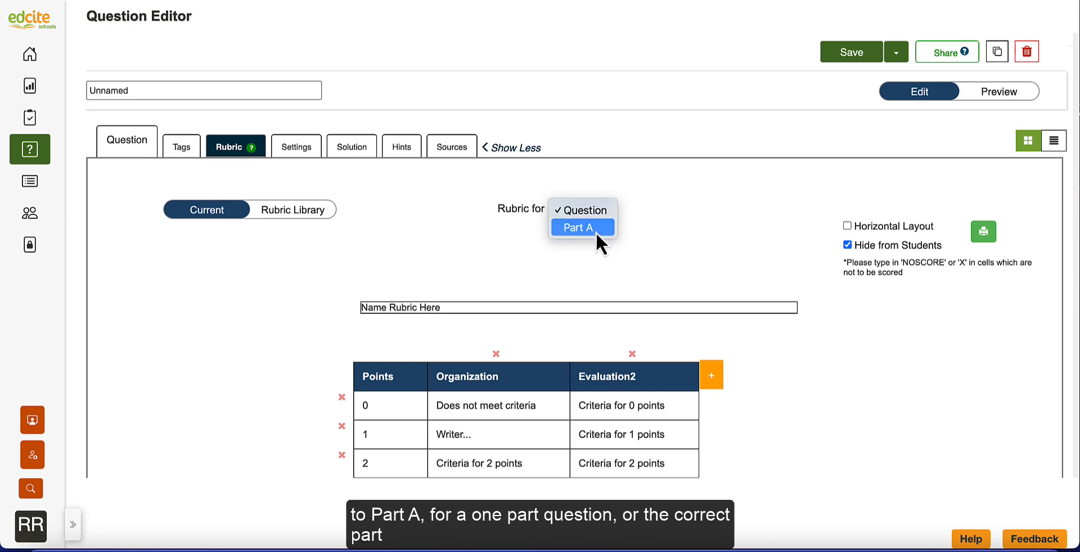
{"action": "left_click", "coordinate": [595, 230]}
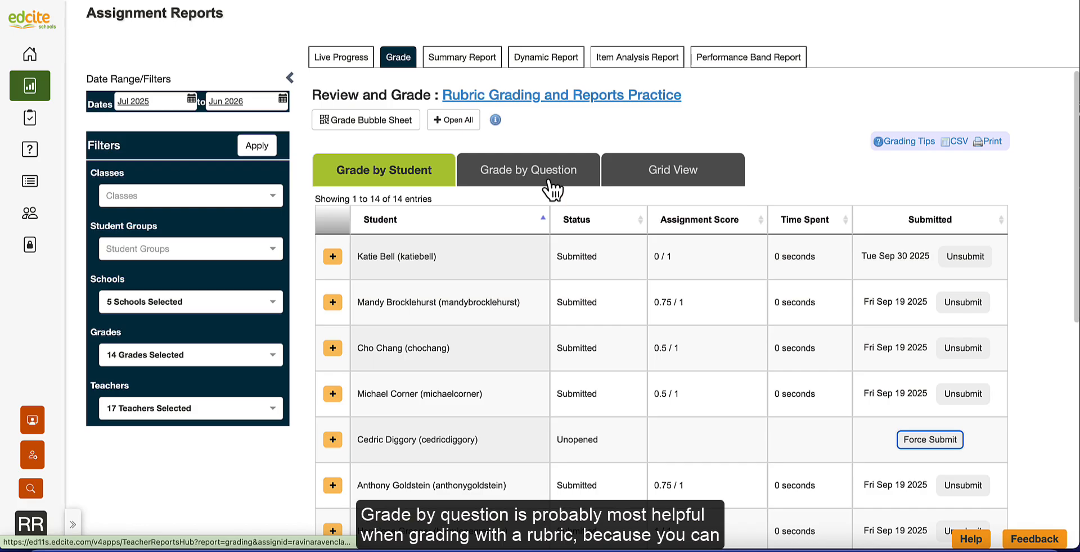
- Switch the assignment to grading by question and open the Q1 rubric for the first listed student
{"action": "left_click", "coordinate": [550, 175]}
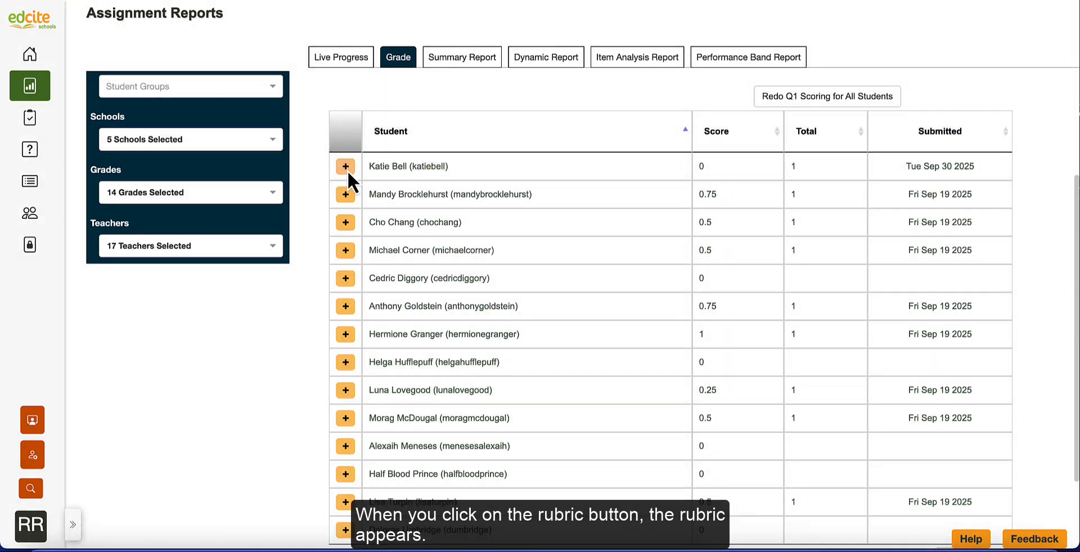
{"action": "left_click", "coordinate": [345, 167]}
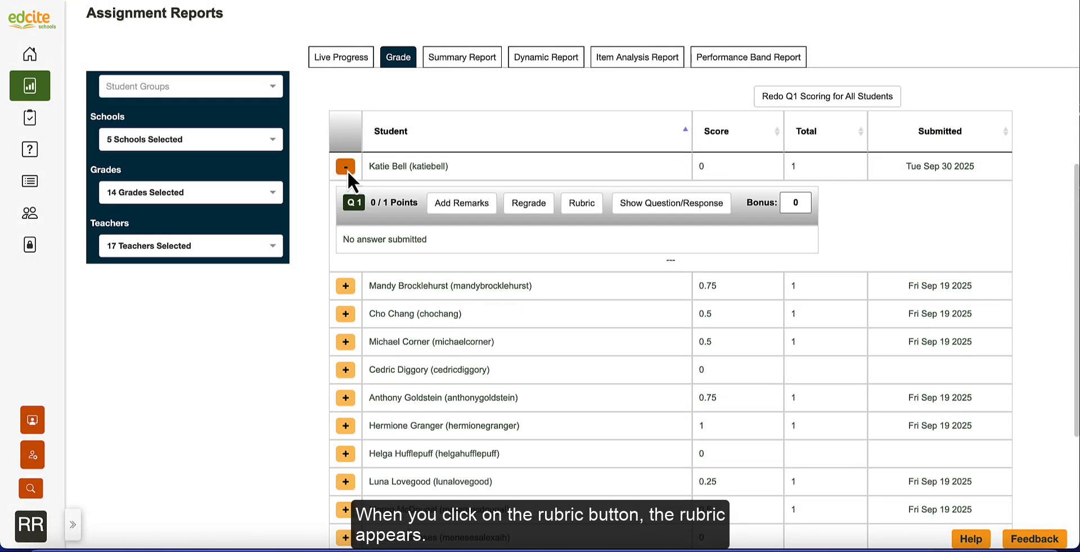
{"action": "left_click", "coordinate": [581, 209]}
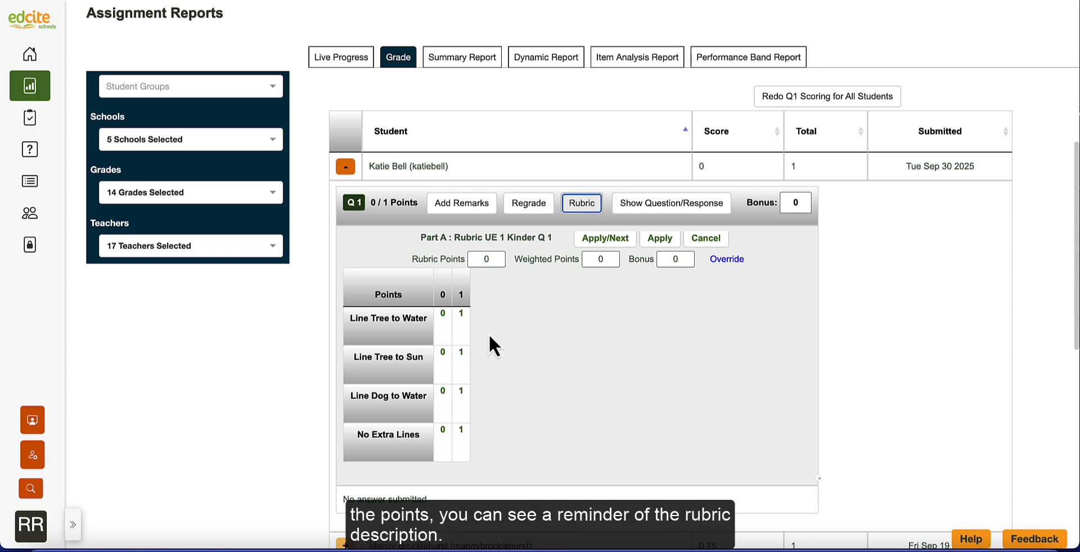
- Score Line Tree to Water 0, Line Tree to Sun 1, Line Dog to Water 0 and No Extra Lines 1, and apply the rubric scores
{"action": "mouse_move", "coordinate": [465, 319]}
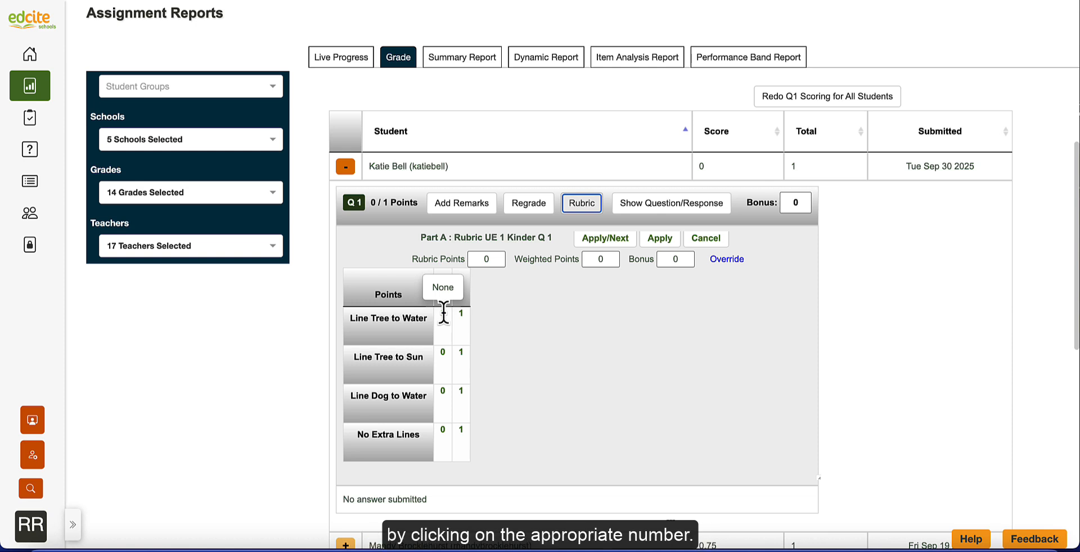
{"action": "left_click", "coordinate": [443, 313]}
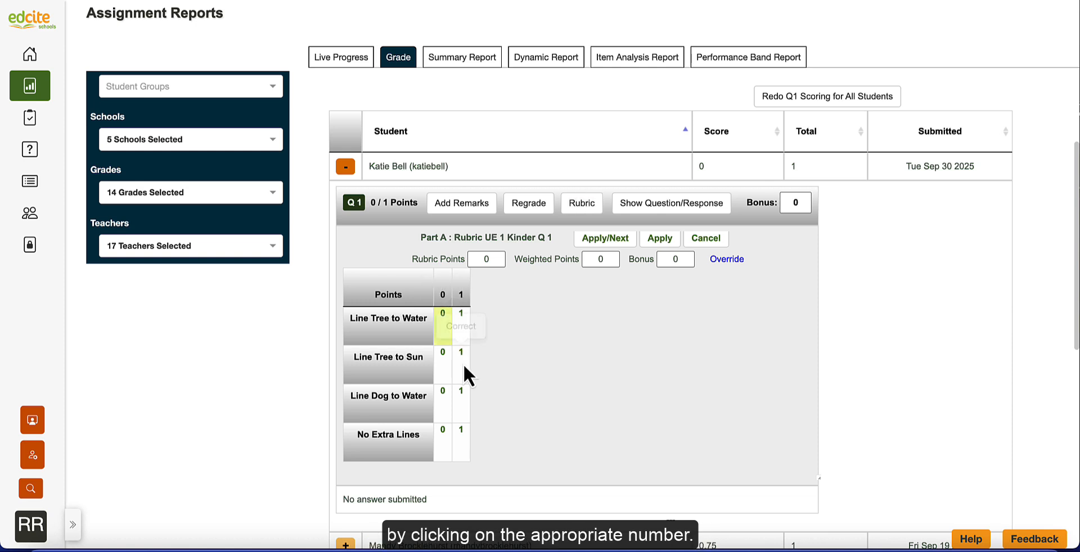
{"action": "left_click", "coordinate": [464, 367]}
{"action": "left_click", "coordinate": [447, 407]}
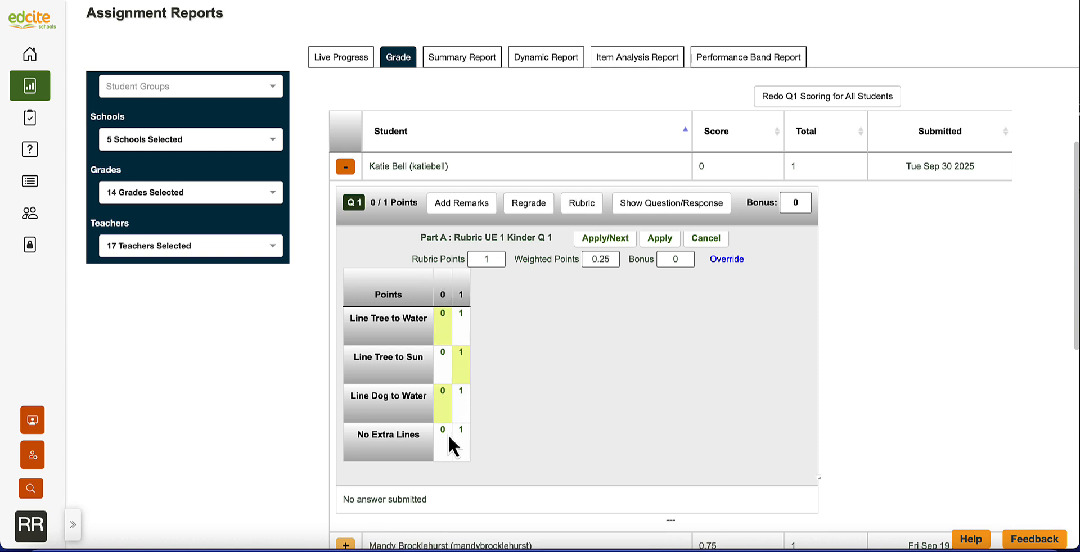
{"action": "left_click", "coordinate": [460, 443]}
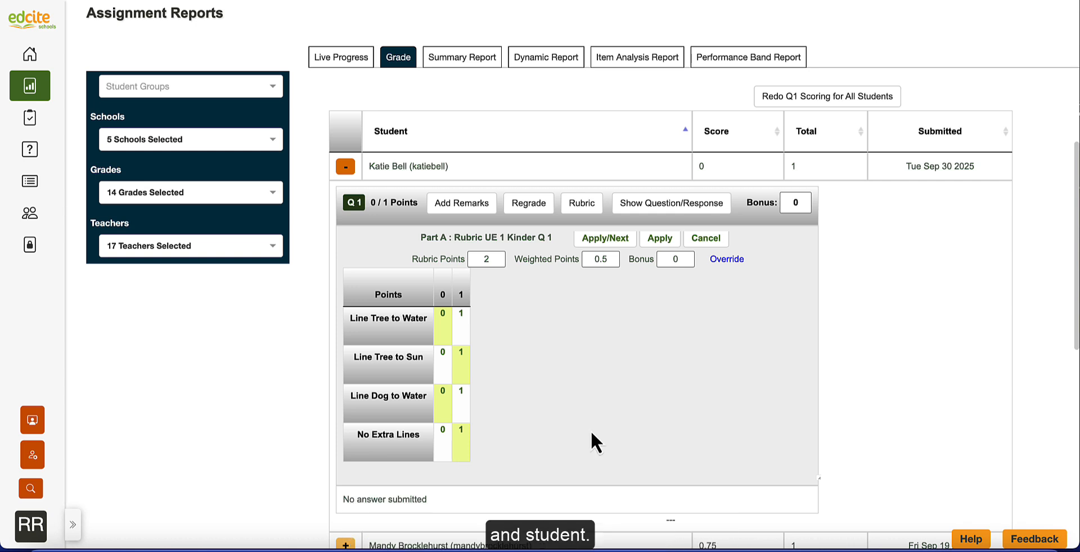
{"action": "left_click", "coordinate": [666, 240]}
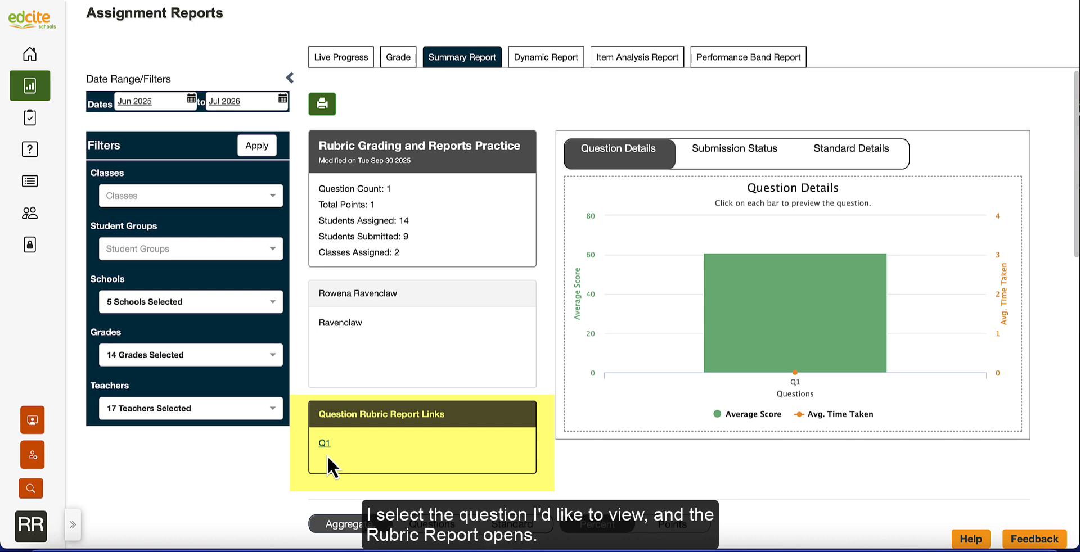
- Open the Q1 rubric report and examine the average scores by column and the column-by-column breakdown of students per score
{"action": "left_click", "coordinate": [325, 444]}
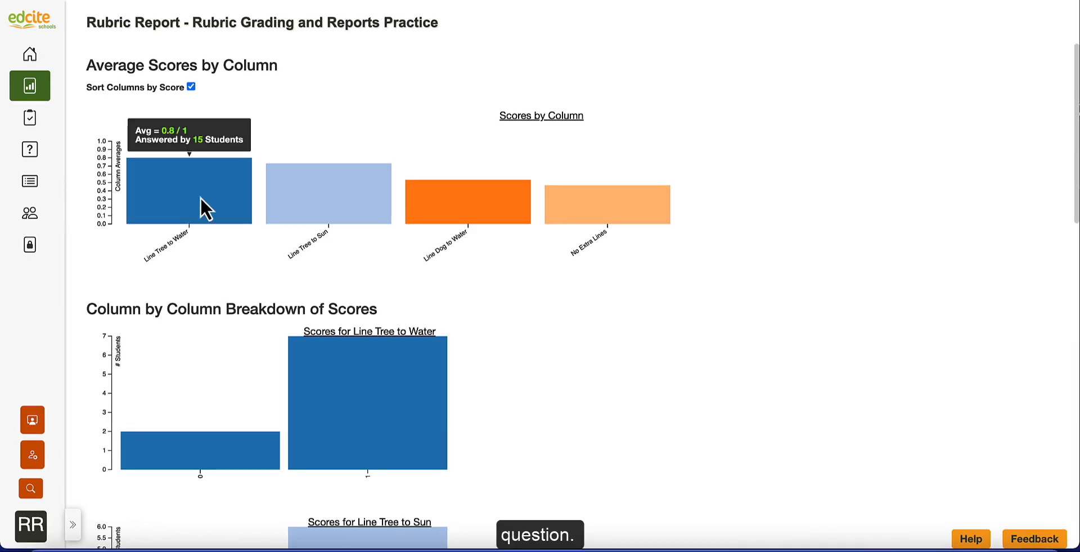
{"action": "mouse_move", "coordinate": [307, 197]}
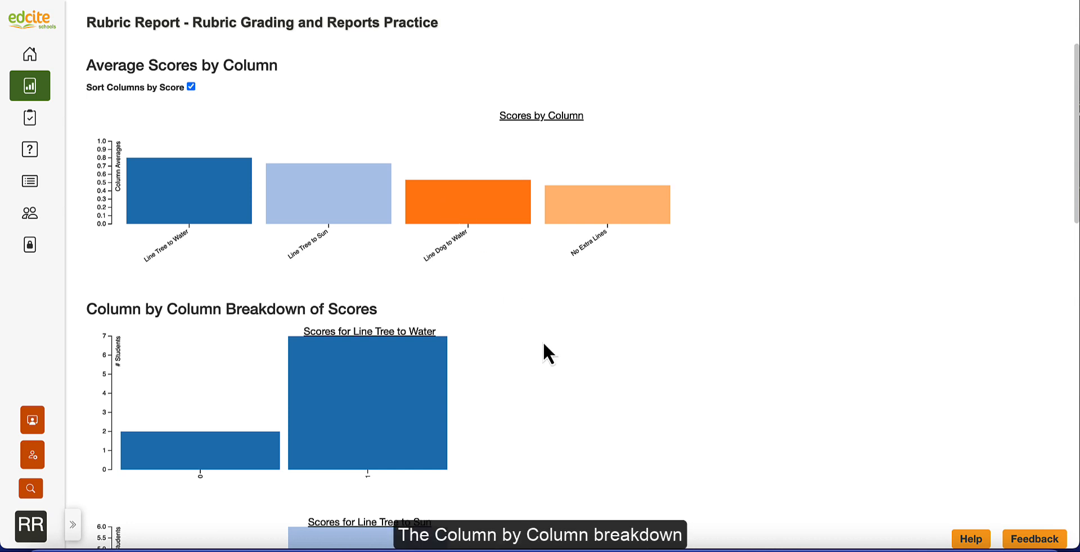
{"action": "scroll", "coordinate": [543, 344], "scroll_direction": "down", "scroll_amount": 3}
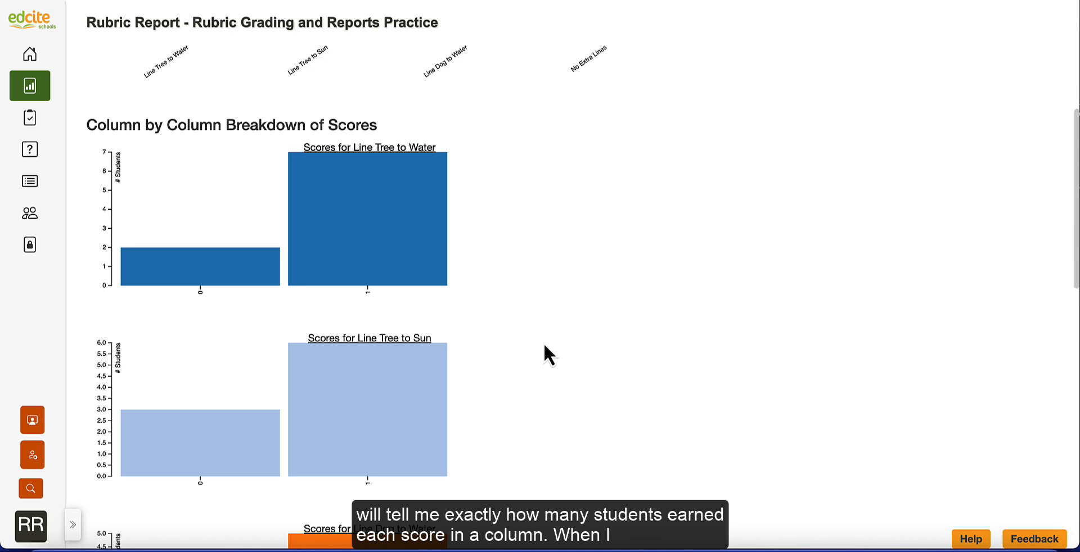
{"action": "mouse_move", "coordinate": [363, 261]}
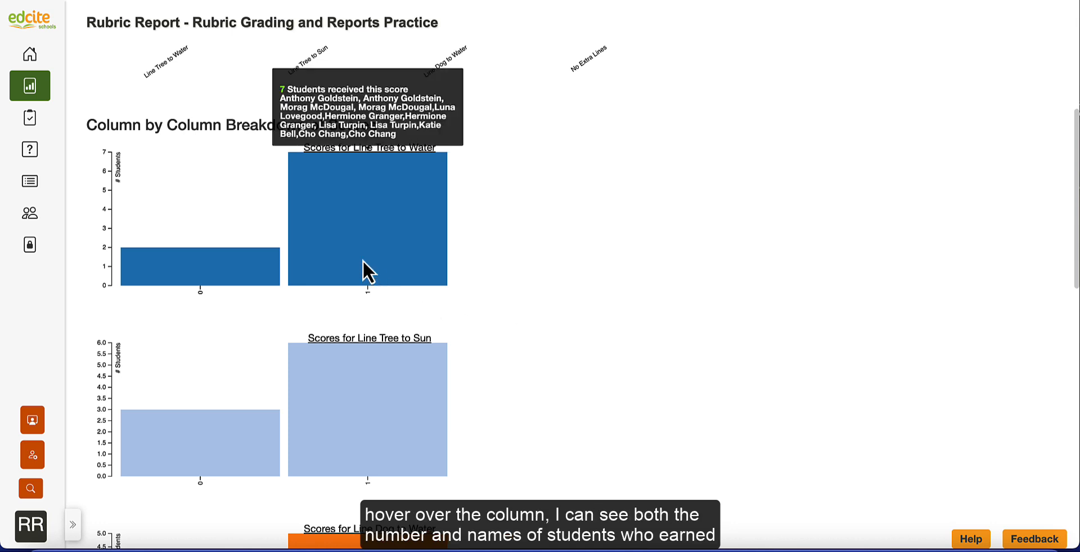
{"action": "mouse_move", "coordinate": [266, 263]}
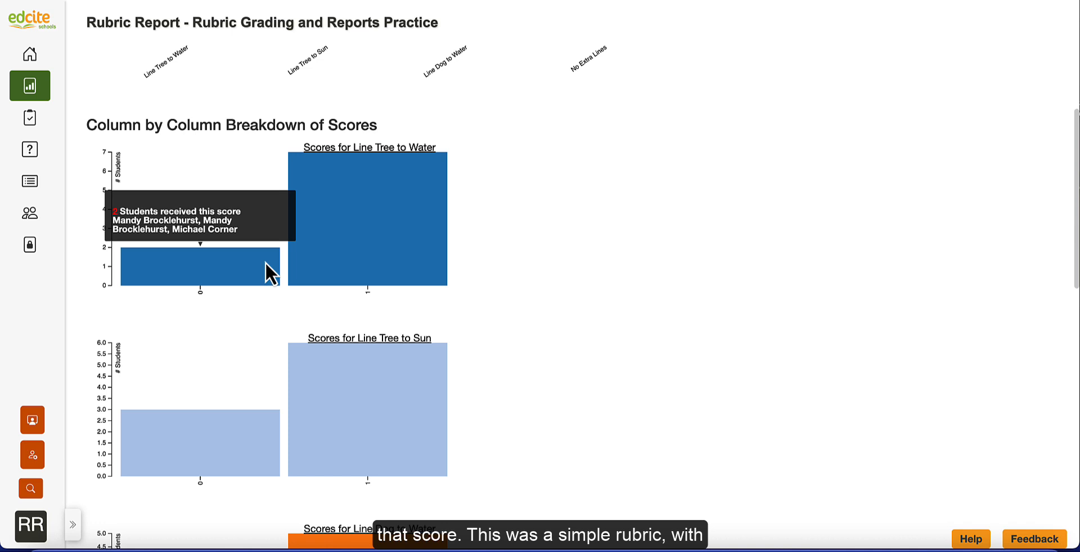
{"action": "mouse_move", "coordinate": [357, 411]}
{"action": "scroll", "coordinate": [358, 411], "scroll_direction": "down", "scroll_amount": 8}
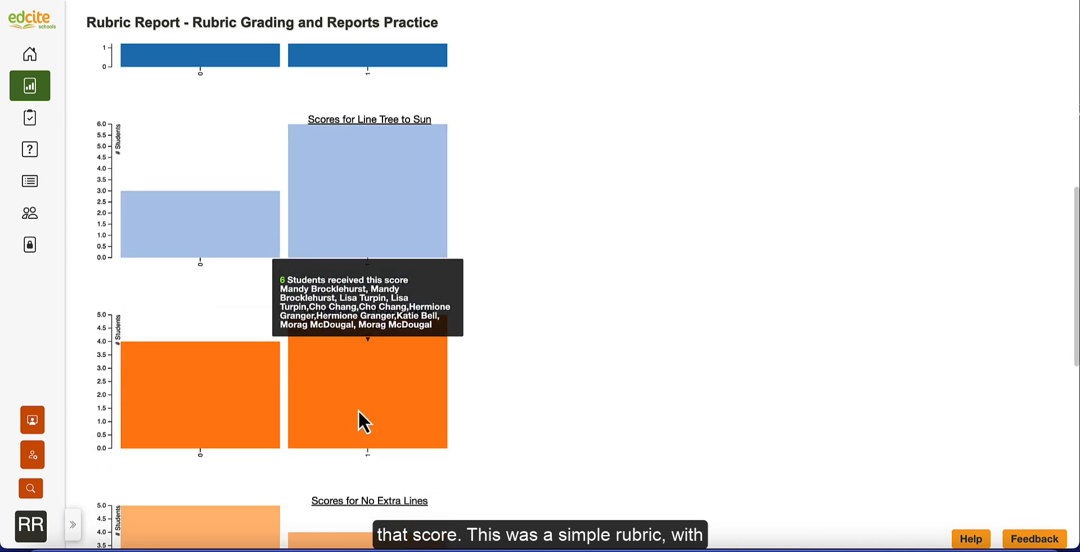
{"action": "scroll", "coordinate": [359, 411], "scroll_direction": "down", "scroll_amount": 1}
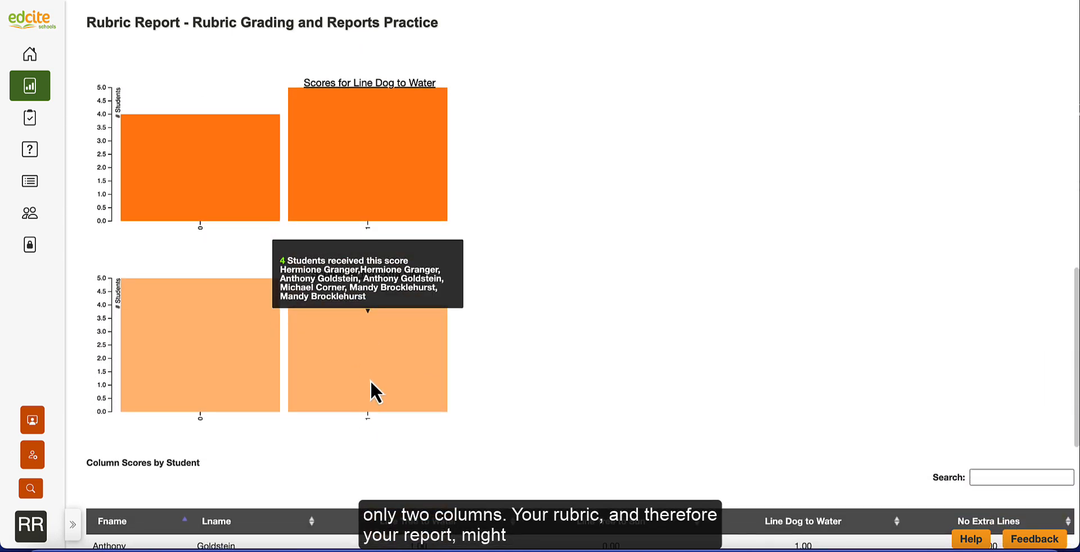
{"action": "mouse_move", "coordinate": [235, 366]}
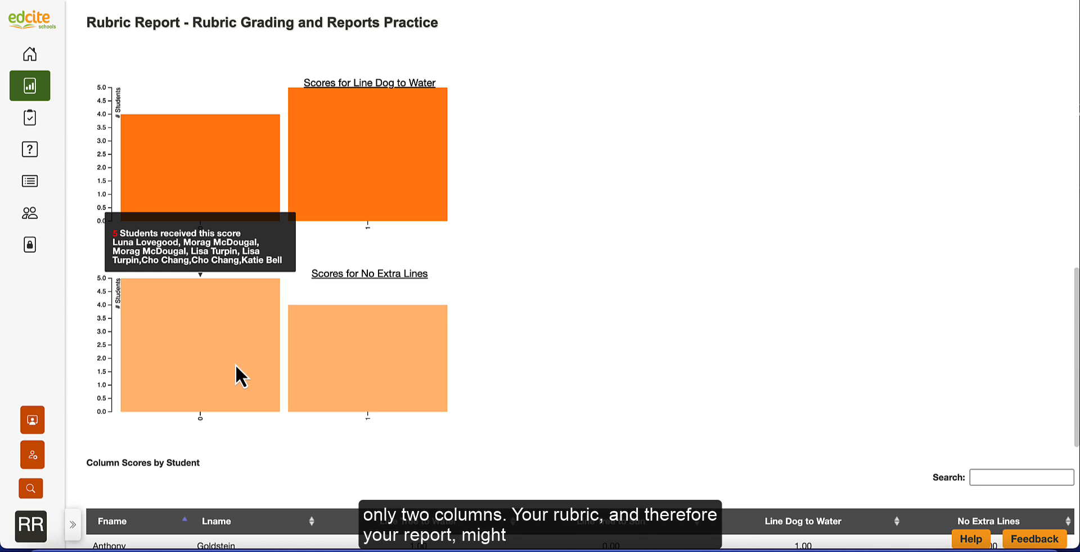
{"action": "mouse_move", "coordinate": [322, 369]}
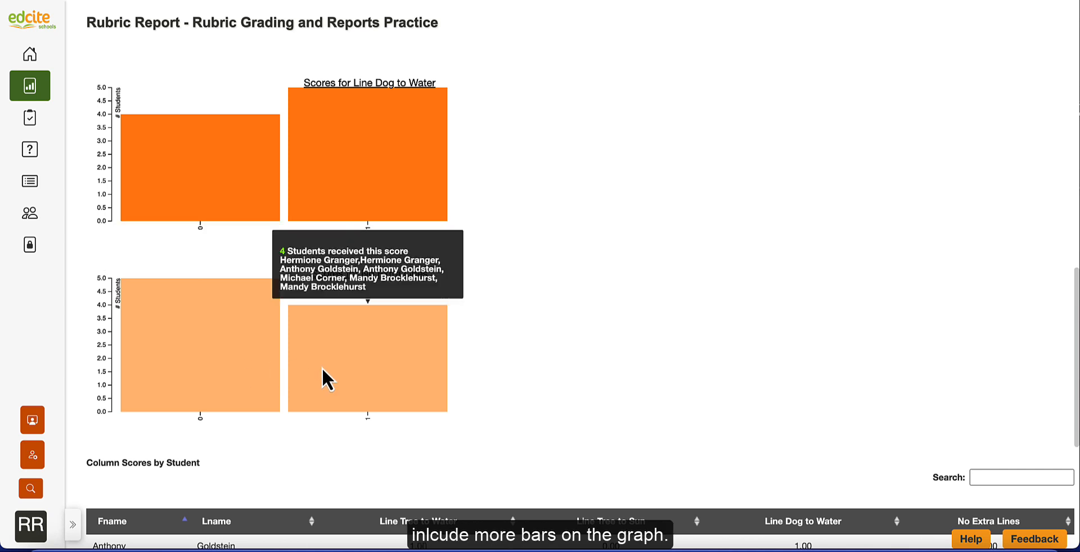
- Sort the Column Scores by Student table by last name, and re-sort it by Line Tree to Water score in ascending order
{"action": "scroll", "coordinate": [321, 369], "scroll_direction": "down", "scroll_amount": 5}
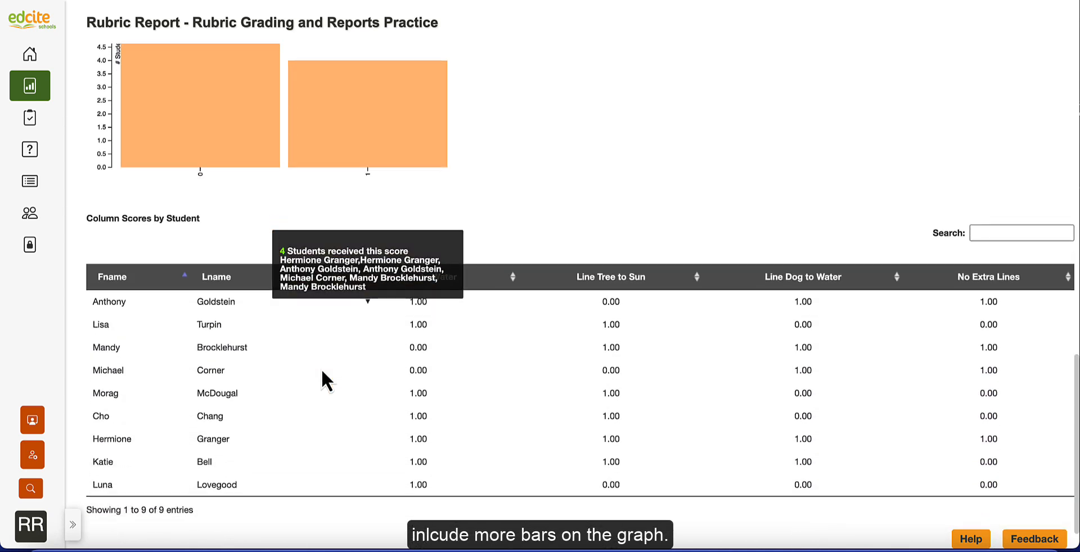
{"action": "left_click", "coordinate": [316, 240]}
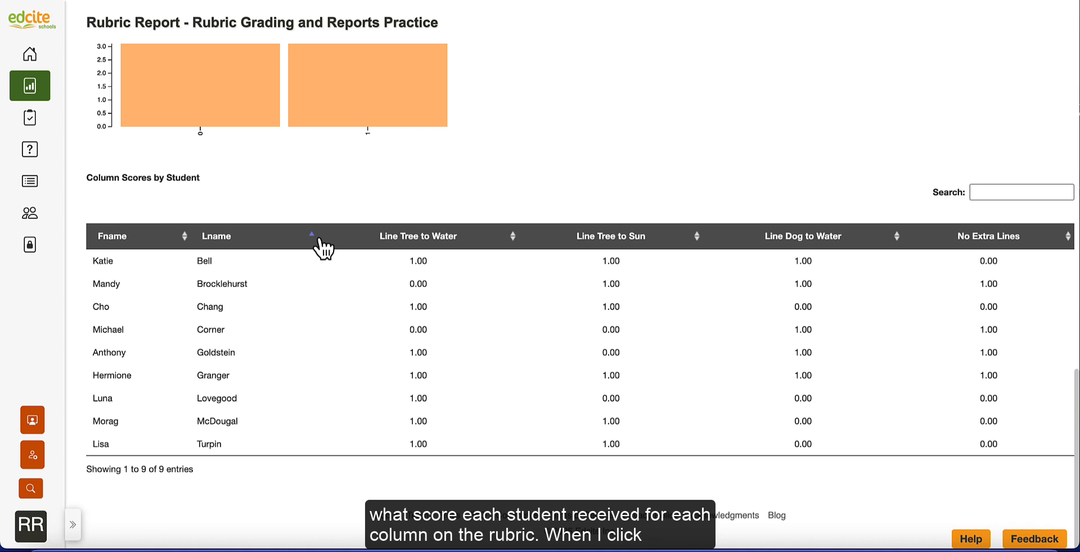
{"action": "left_click", "coordinate": [513, 236]}
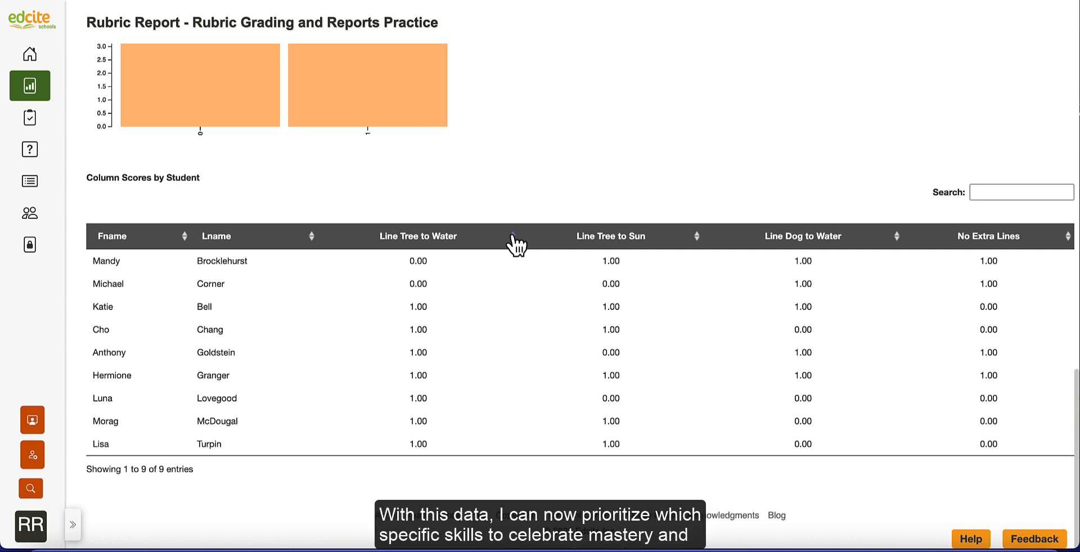
{"action": "scroll", "coordinate": [514, 245], "scroll_direction": "up", "scroll_amount": 8}
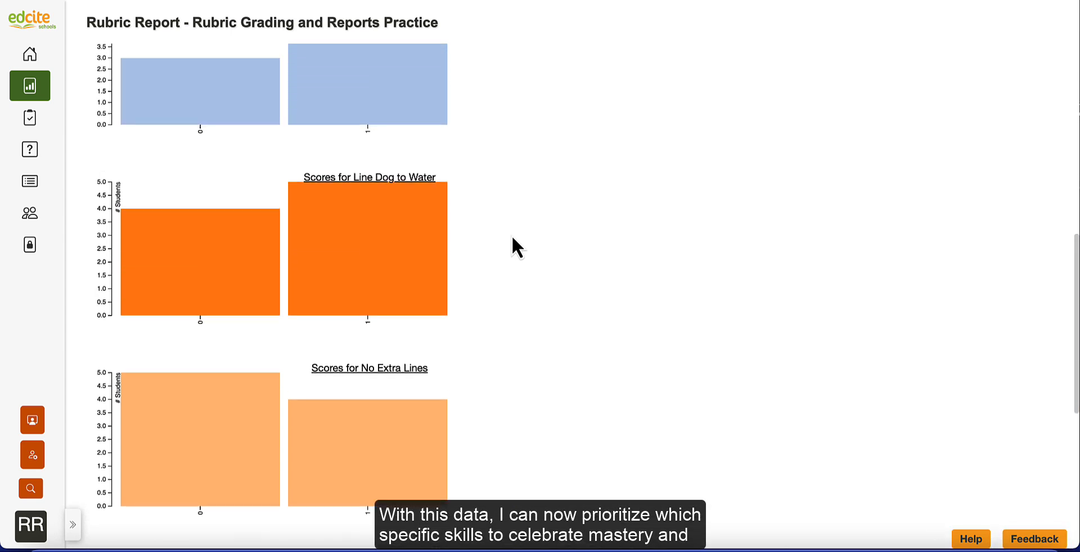
{"action": "scroll", "coordinate": [513, 238], "scroll_direction": "up", "scroll_amount": 8}
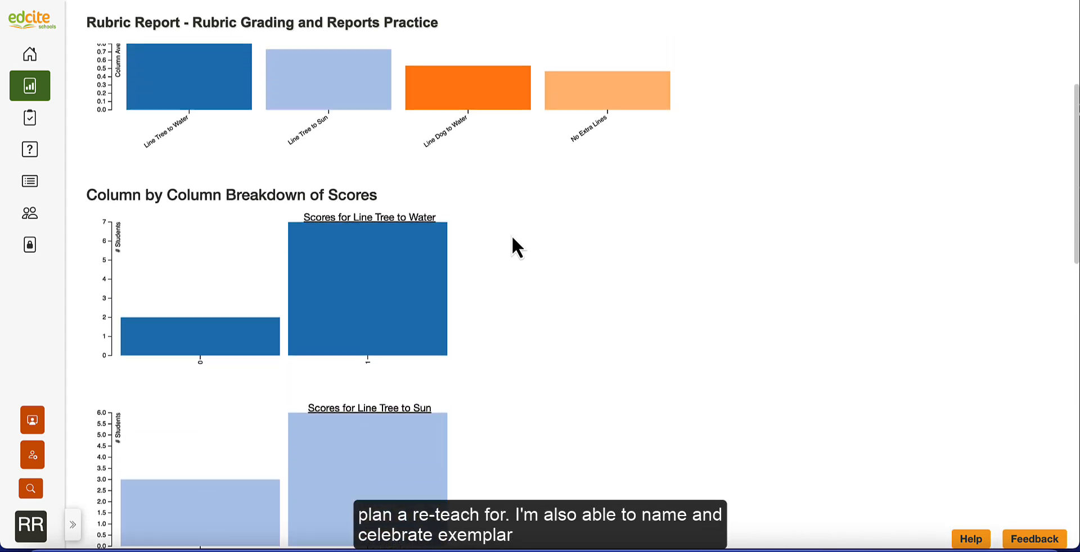
{"action": "scroll", "coordinate": [512, 237], "scroll_direction": "up", "scroll_amount": 3}
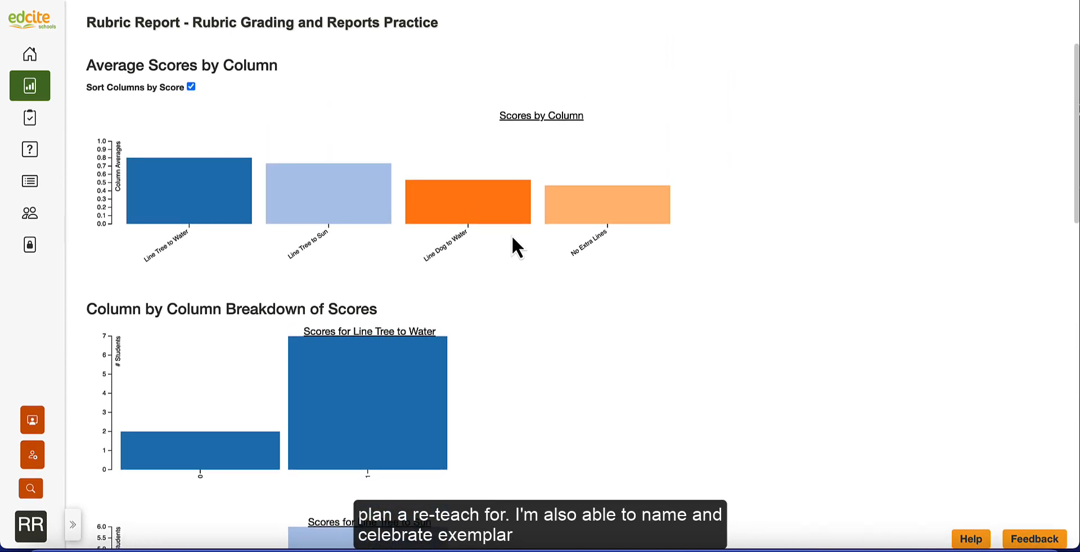